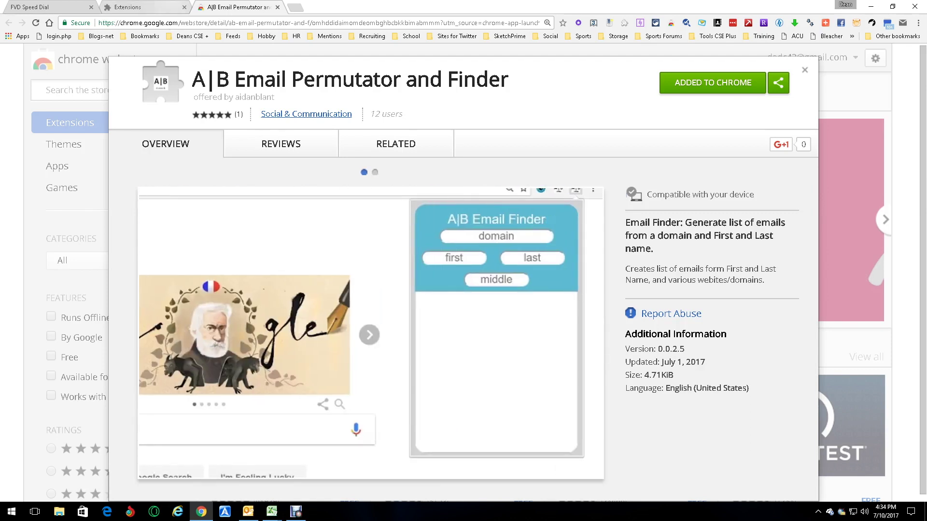
# Generate email permutations in A|B for domain lmco.com and the contact's first and last name, then select the results
pyautogui.click(919, 22)
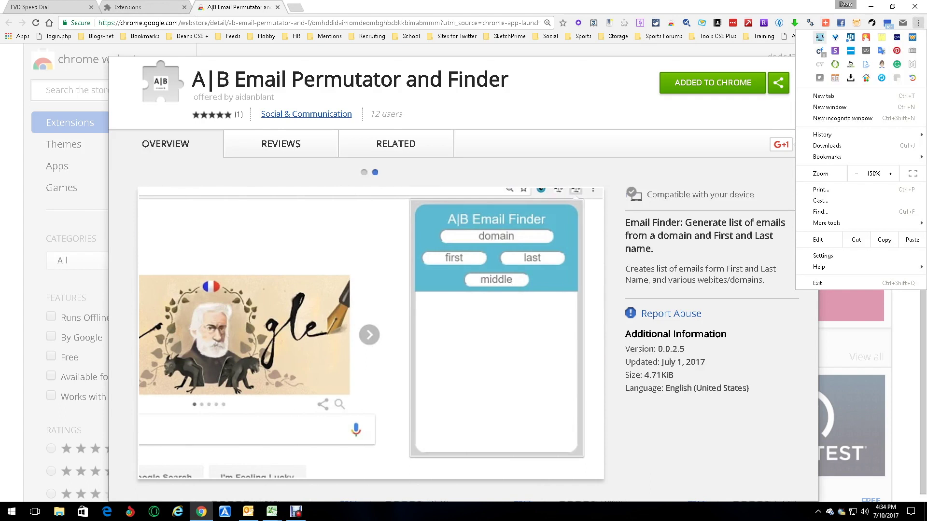
pyautogui.click(819, 38)
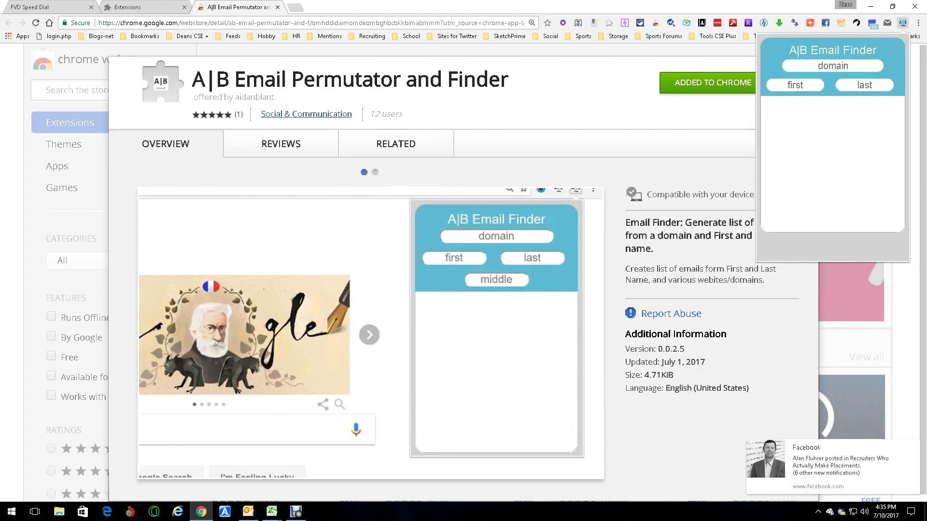
pyautogui.click(833, 66)
pyautogui.write('lmco.com')
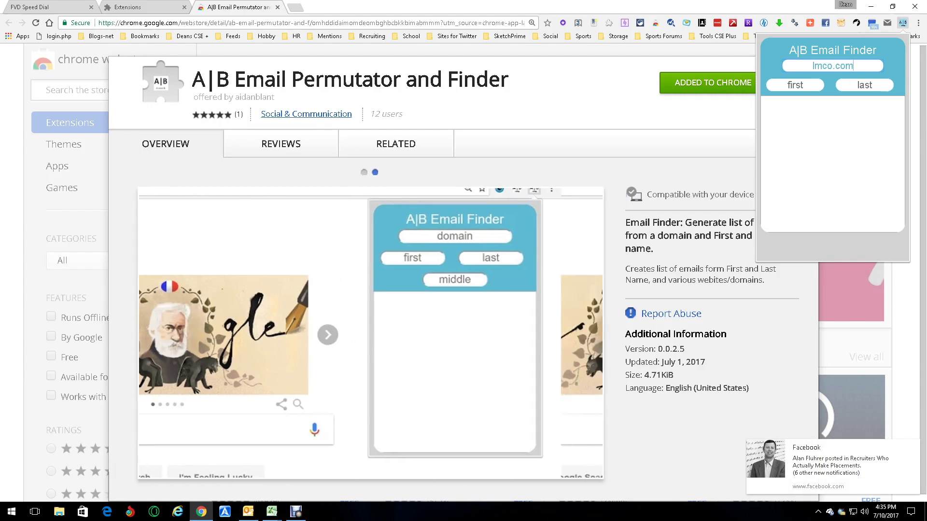
pyautogui.press('Tab')
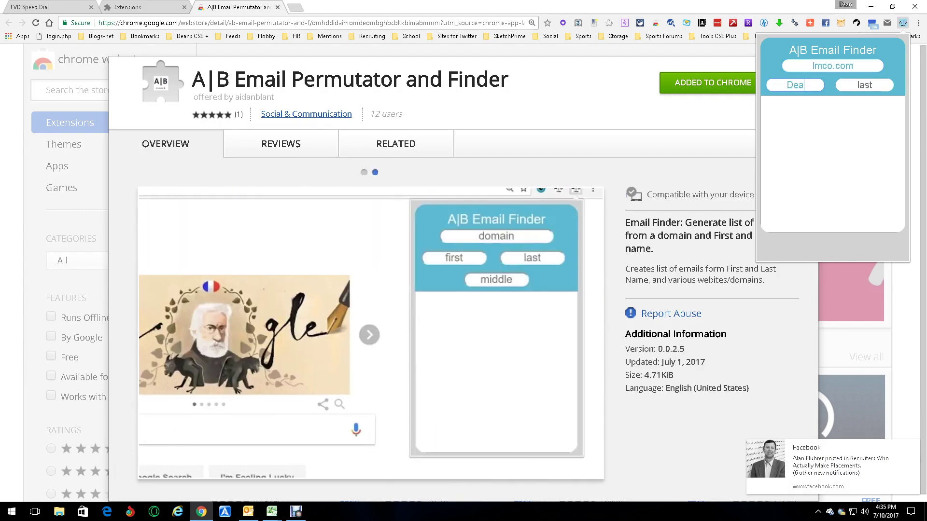
pyautogui.click(864, 85)
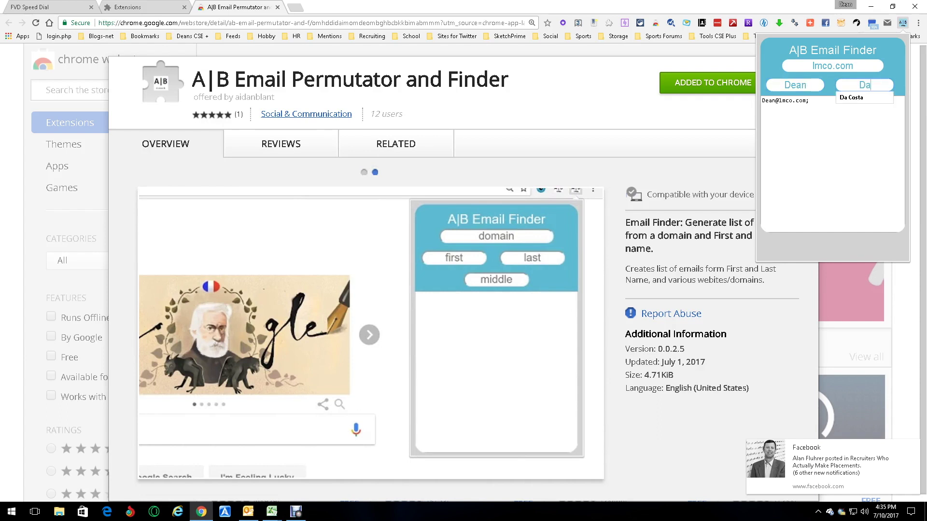
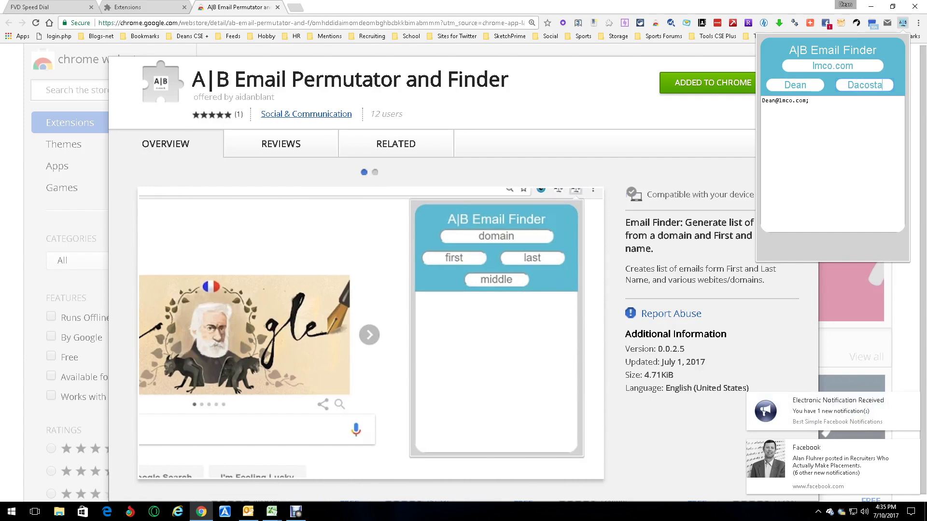
pyautogui.click(819, 115)
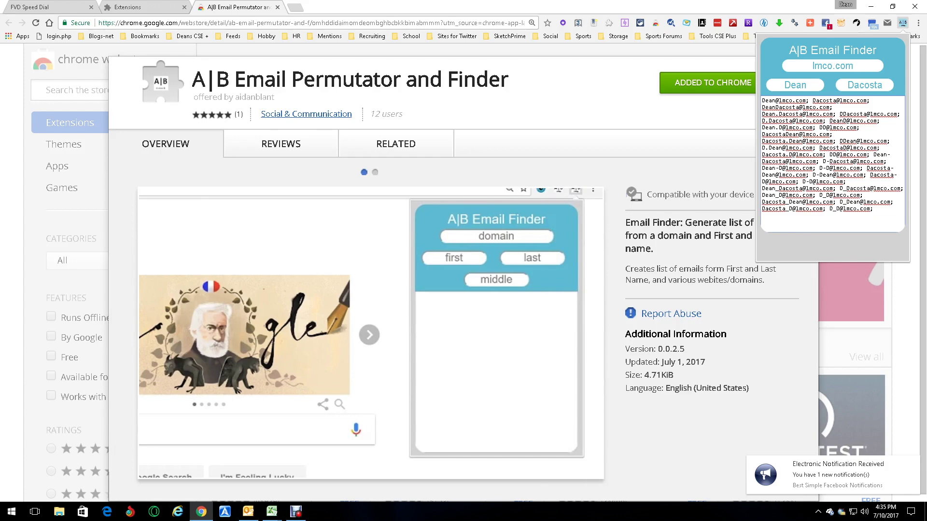
pyautogui.hotkey('ctrl', 'a')
pyautogui.hotkey('ctrl', 'c')
# Copy the lmco.com permutation list and paste it into EditPad in a new tab, replacing the welcome text
pyautogui.rightClick(849, 111)
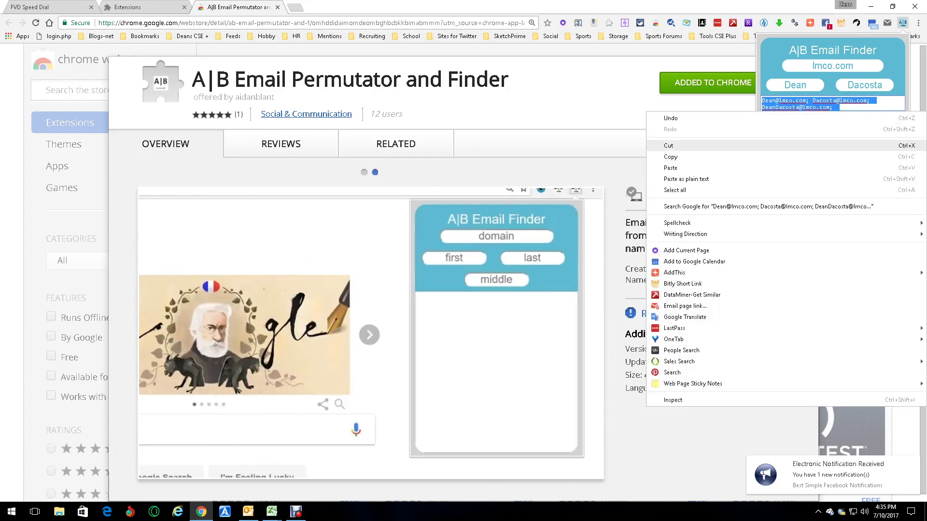
pyautogui.click(670, 157)
pyautogui.click(295, 7)
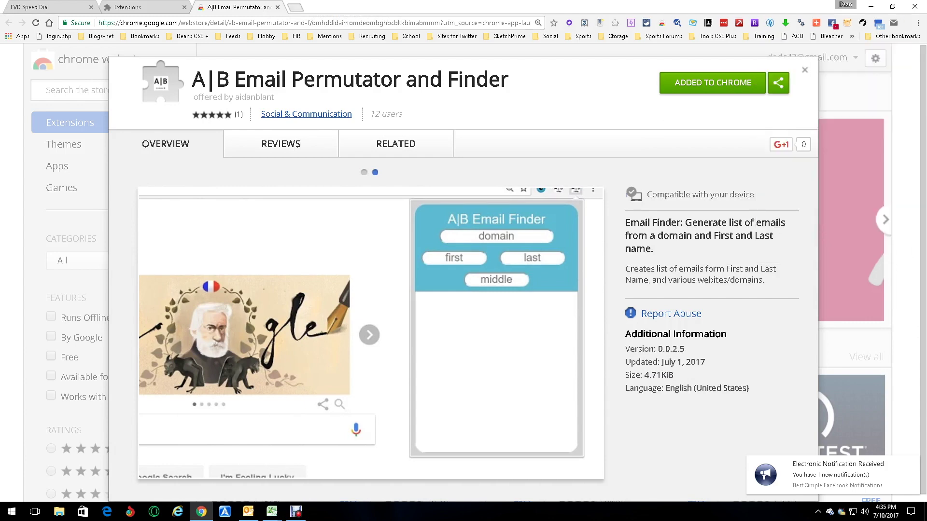
pyautogui.click(190, 36)
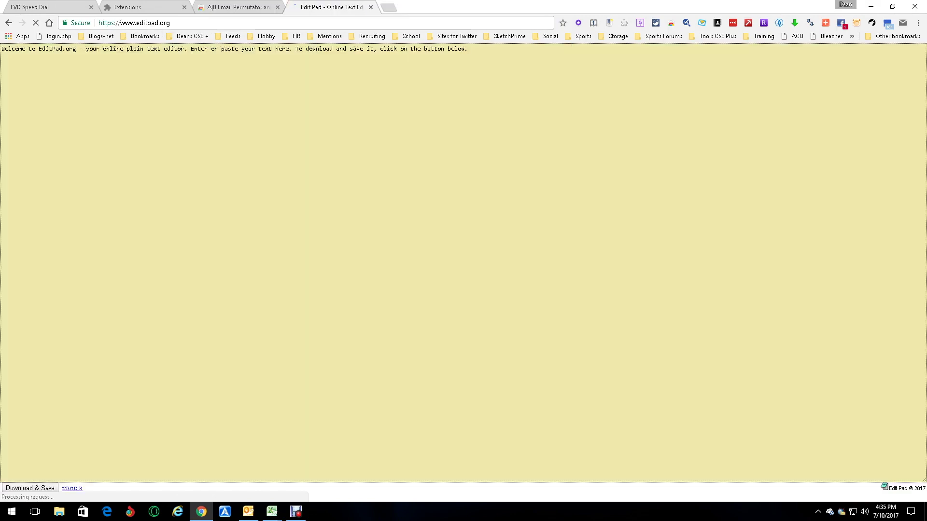
pyautogui.click(259, 49)
pyautogui.hotkey('ctrl', 'v')
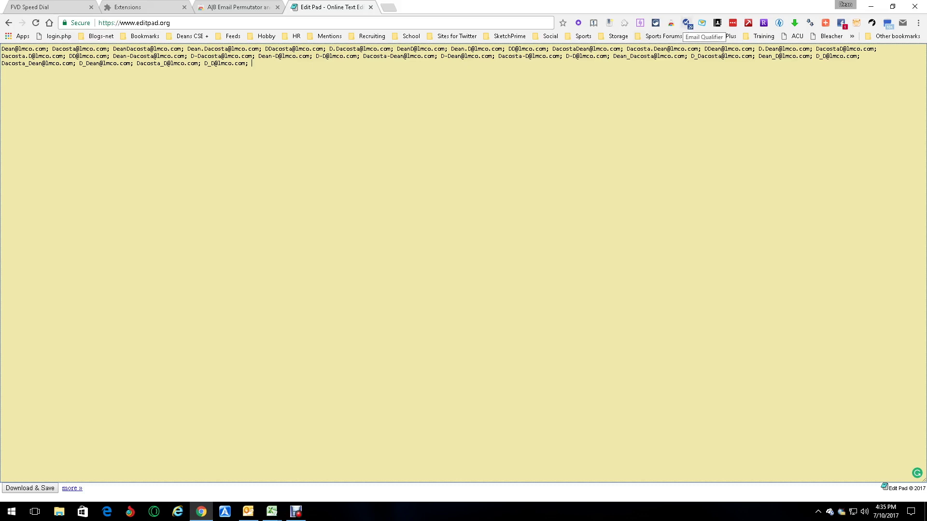
pyautogui.click(686, 22)
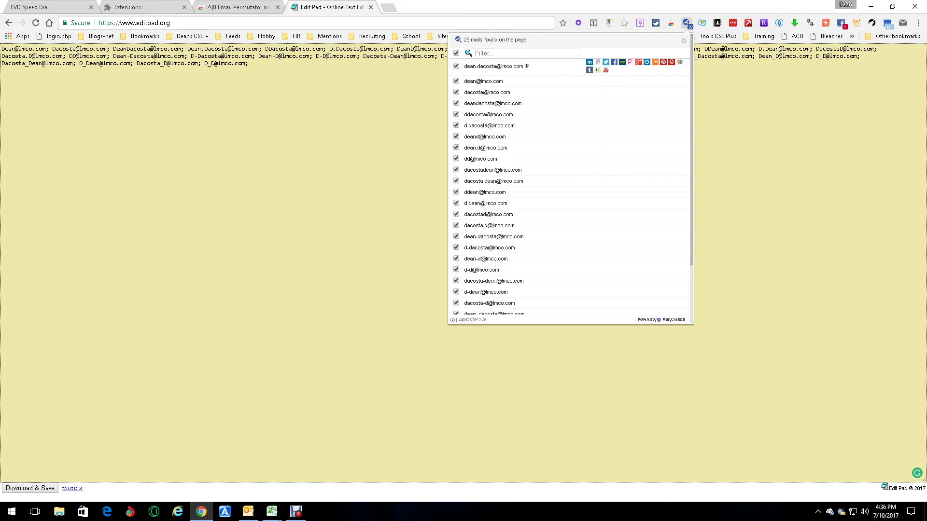
pyautogui.scroll(-3, 570, 193)
pyautogui.scroll(3, 570, 193)
pyautogui.press('Escape')
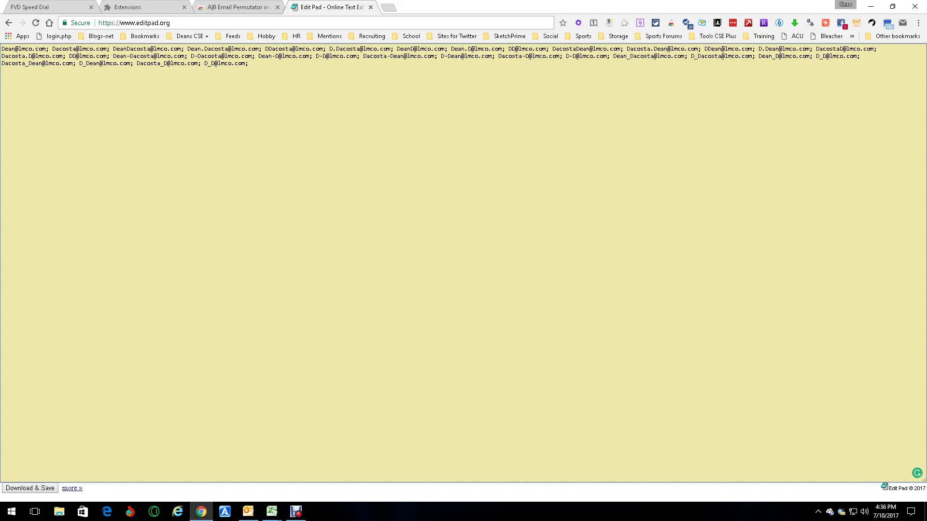
pyautogui.click(919, 23)
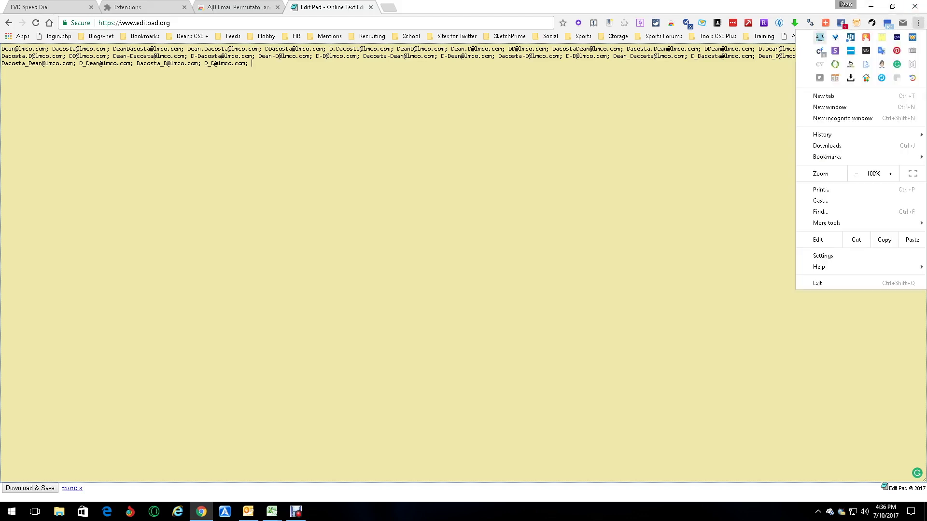
# Generate A|B permutations for domain comcast.net with the contact's lower-case first and last name, then close the popup
pyautogui.click(851, 37)
pyautogui.click(908, 23)
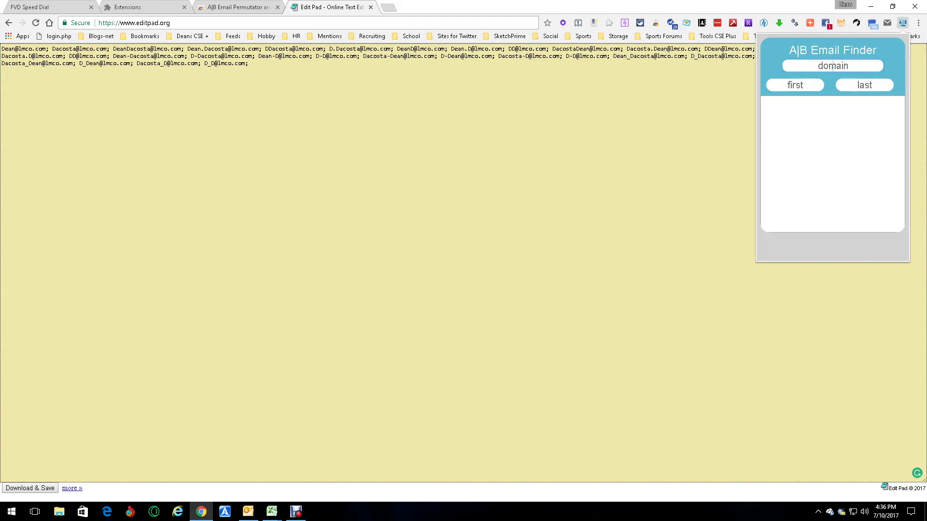
pyautogui.write('comcast.net')
pyautogui.click(795, 85)
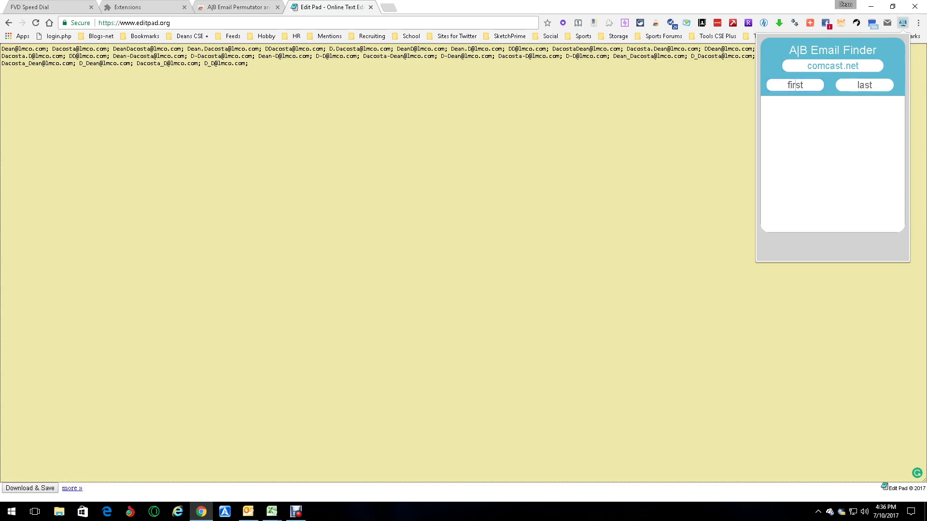
pyautogui.press('Tab')
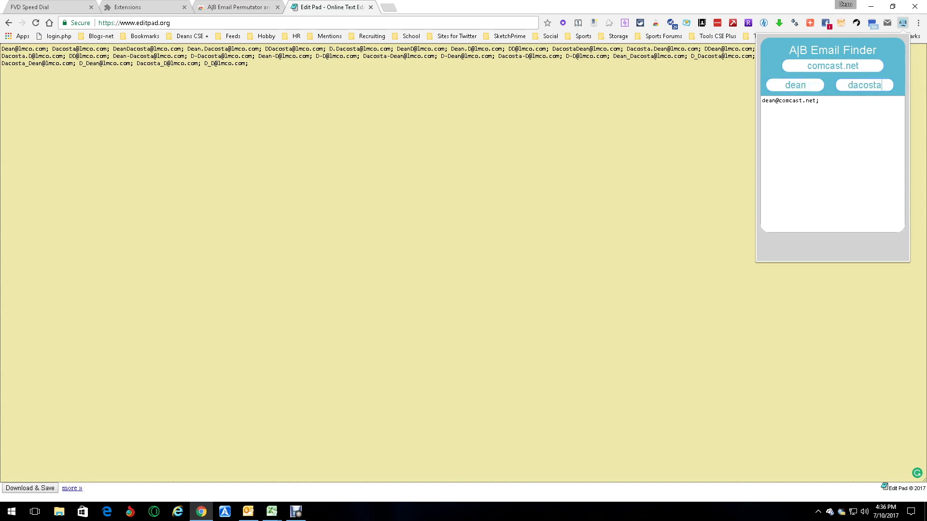
pyautogui.click(806, 120)
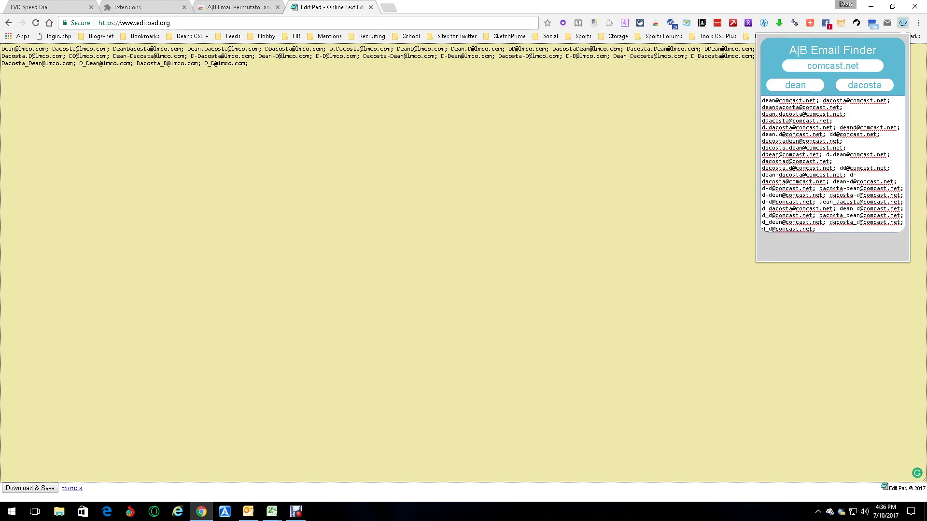
pyautogui.press('Escape')
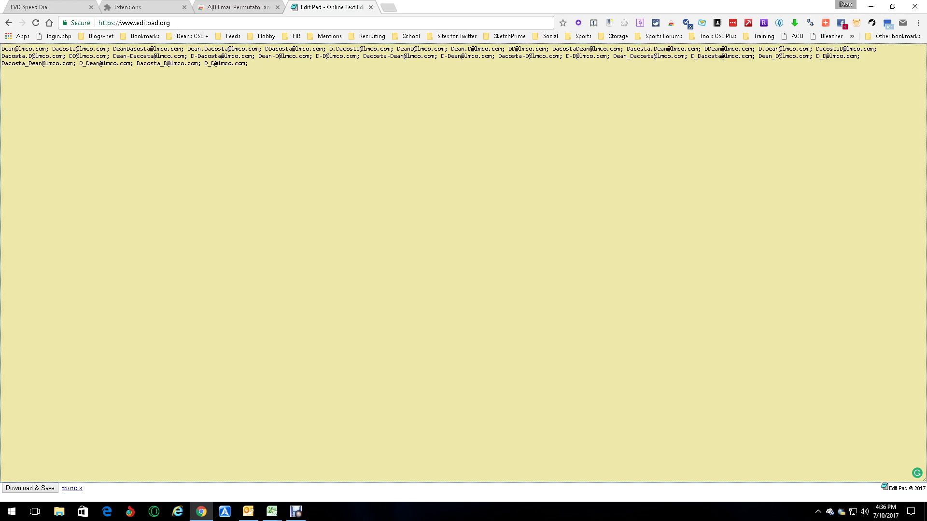
# Generate comcast.net addresses in A|B with the username entered as the first name
pyautogui.click(918, 23)
pyautogui.click(821, 76)
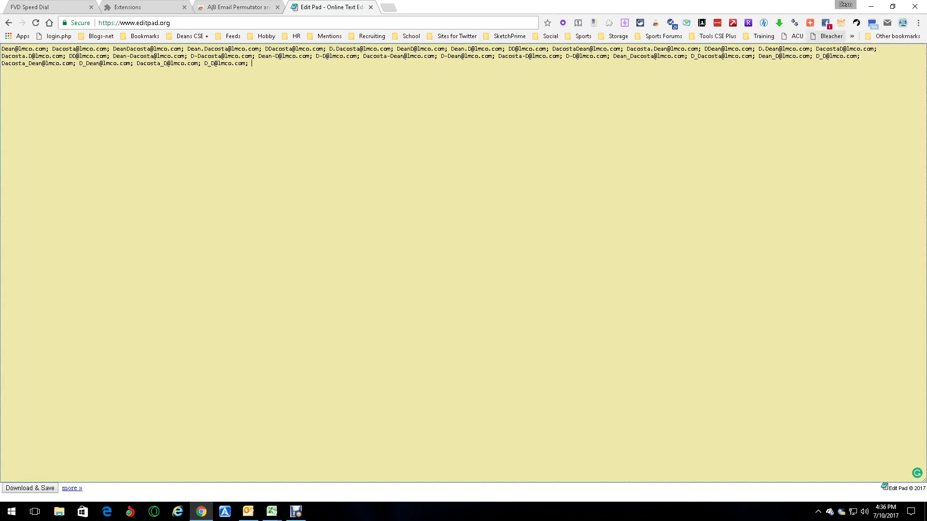
pyautogui.write('comcast.net')
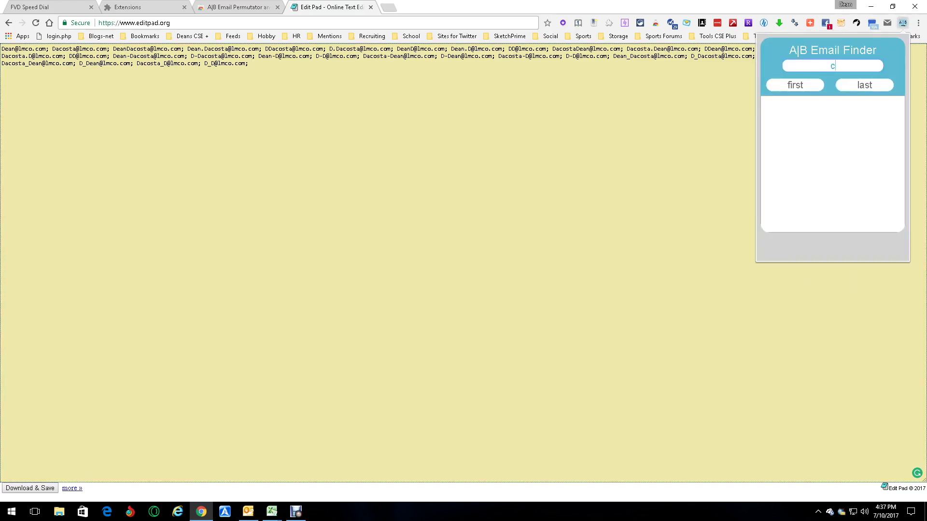
pyautogui.click(795, 85)
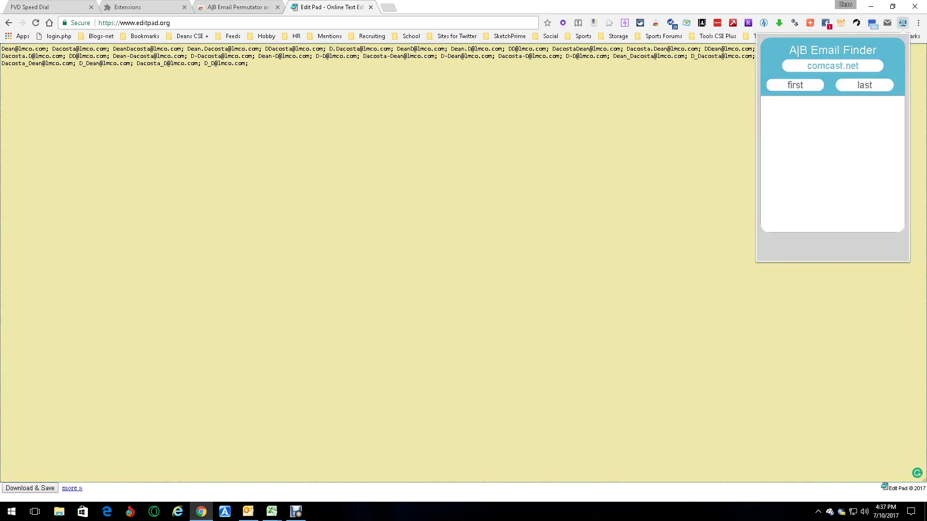
pyautogui.press('Return')
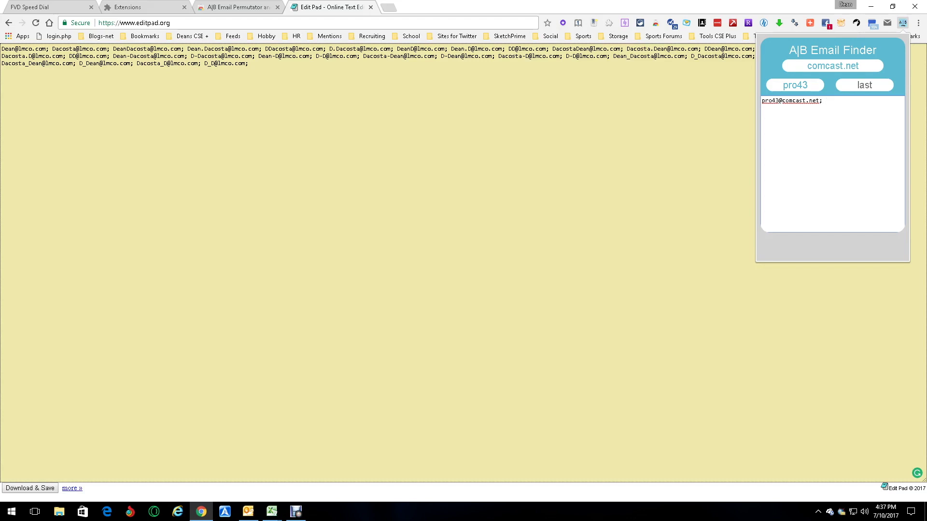
# Split the username, keeping its letters in First and moving its digits into the Last field
pyautogui.click(807, 85)
pyautogui.press('BackSpace')
pyautogui.press('BackSpace')
pyautogui.press('Tab')
pyautogui.write('43')
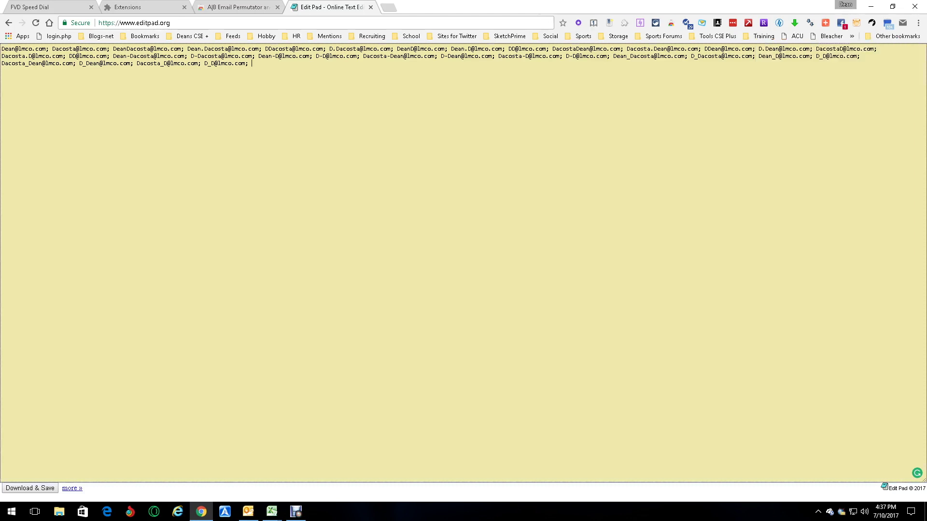
pyautogui.click(296, 512)
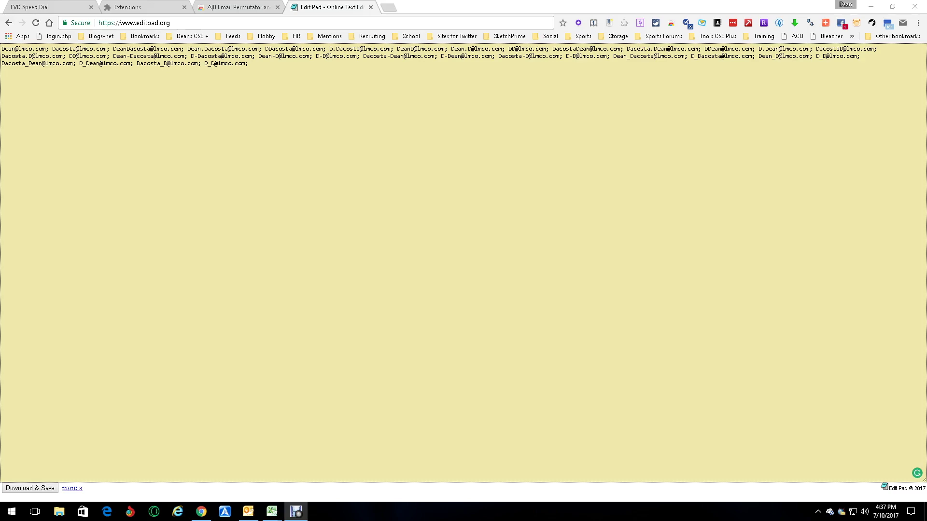
pyautogui.hotkey('ctrl', 'shift', 'Tab')
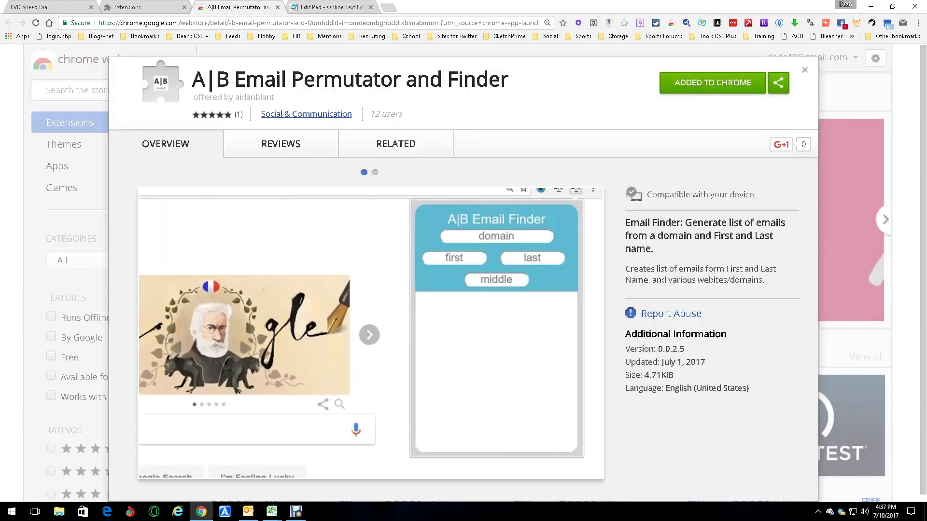